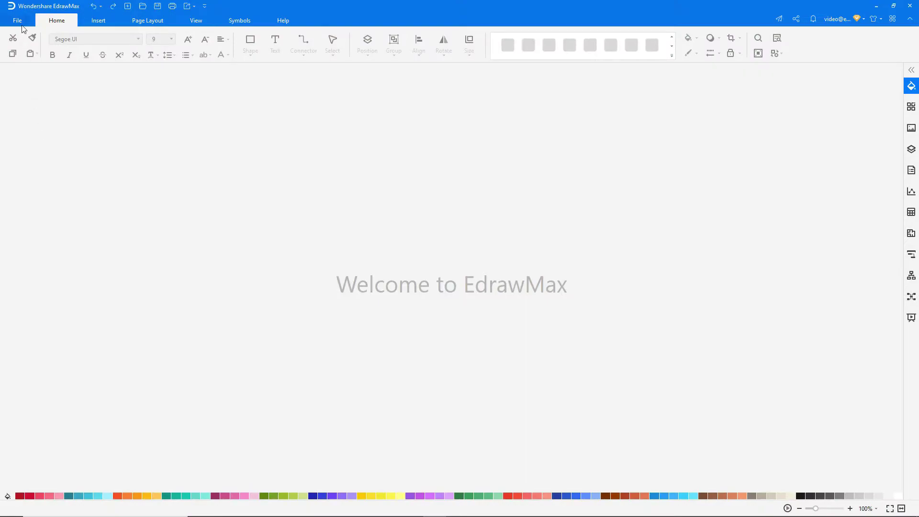
Create a blank Directional Map 3D drawing from the Map templates
{"action": "left_click", "coordinate": [18, 21]}
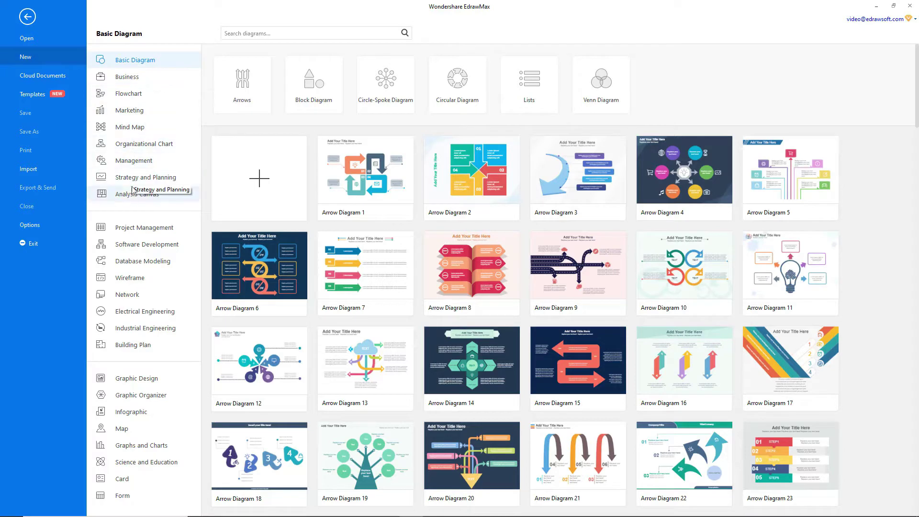
{"action": "left_click", "coordinate": [139, 430]}
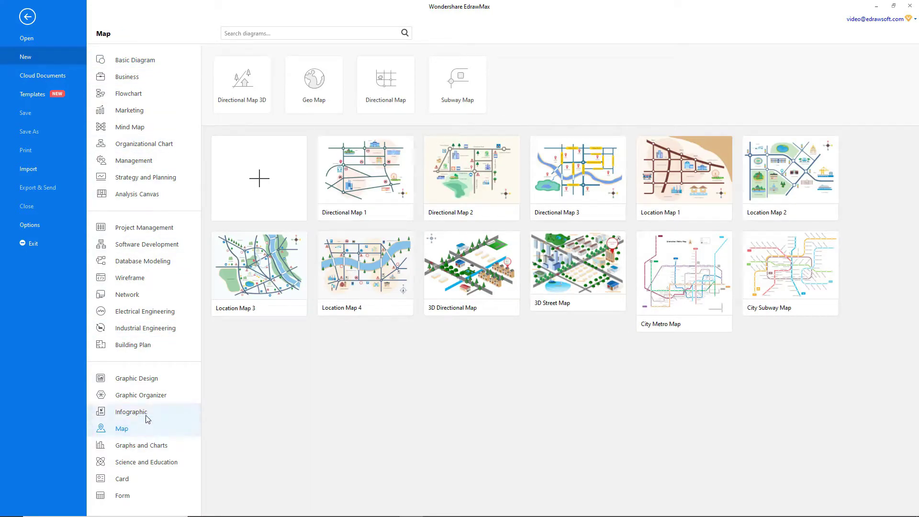
{"action": "left_click", "coordinate": [241, 103]}
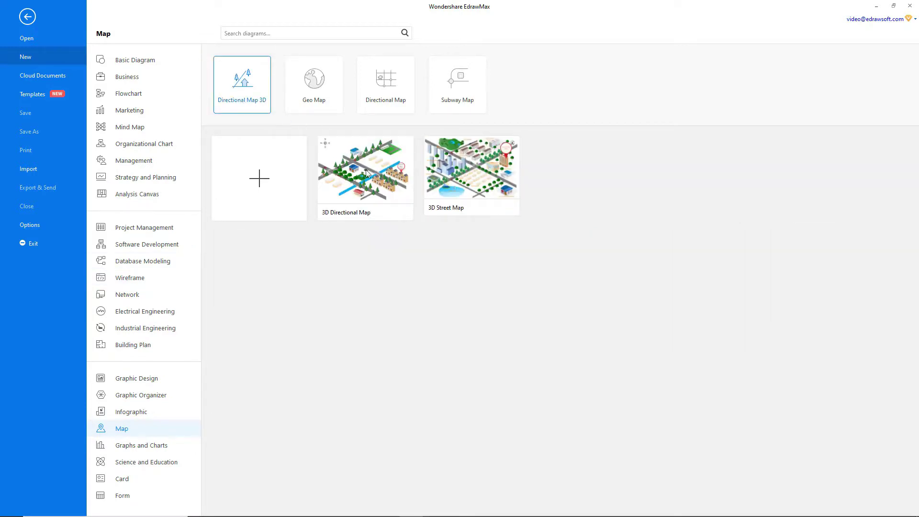
{"action": "left_click", "coordinate": [262, 183]}
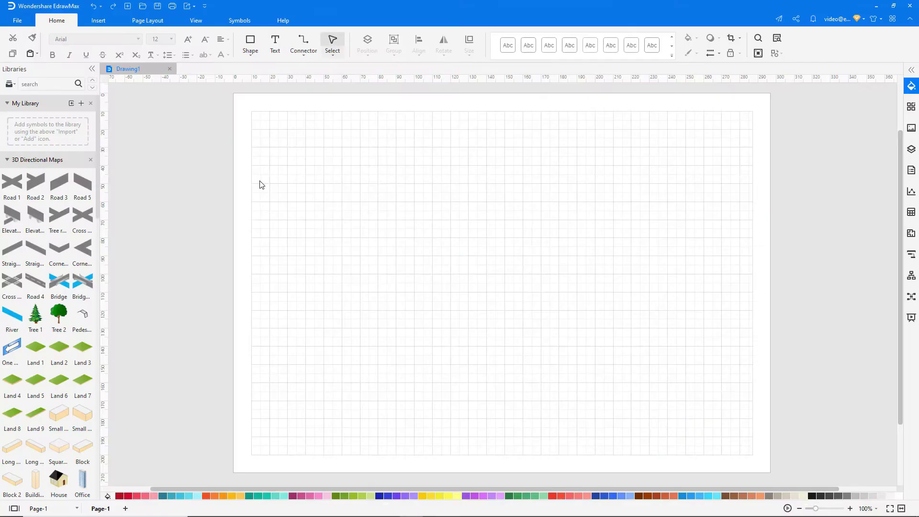
Place a central crossroad and extend it with straight road pieces and a branch road
{"action": "left_click_drag", "start_coordinate": [12, 281], "coordinate": [498, 281]}
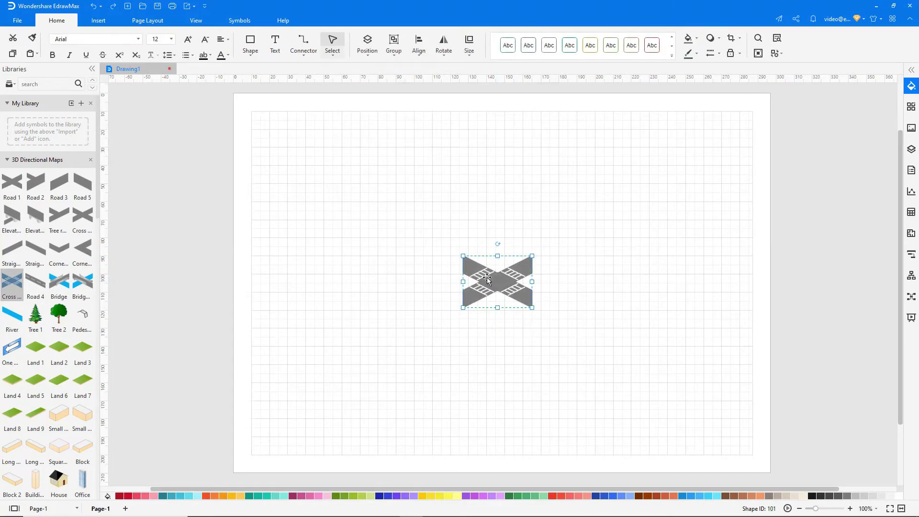
{"action": "mouse_move", "coordinate": [36, 248]}
{"action": "left_mouse_down"}
{"action": "mouse_move", "coordinate": [407, 269]}
{"action": "mouse_move", "coordinate": [367, 227]}
{"action": "mouse_move", "coordinate": [232, 156]}
{"action": "mouse_move", "coordinate": [742, 394]}
{"action": "left_mouse_up"}
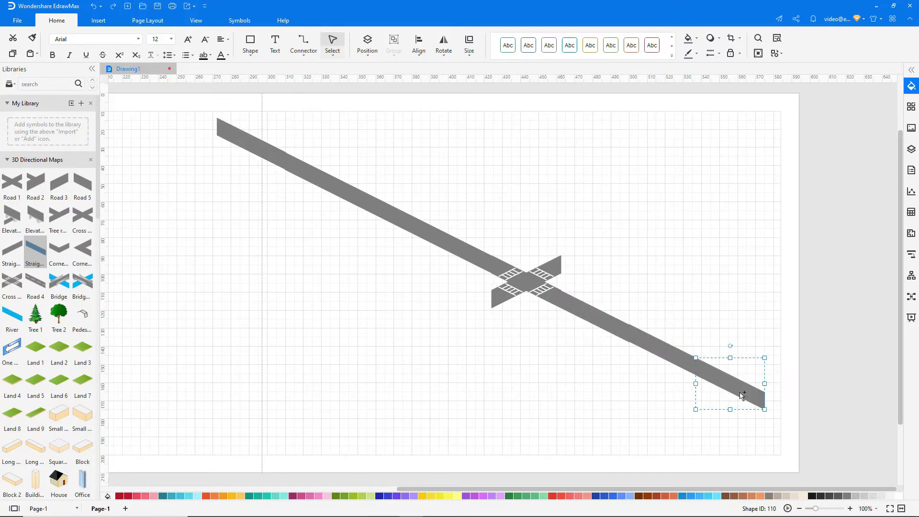
{"action": "mouse_move", "coordinate": [12, 248]}
{"action": "left_mouse_down"}
{"action": "mouse_move", "coordinate": [463, 323]}
{"action": "mouse_move", "coordinate": [379, 368]}
{"action": "mouse_move", "coordinate": [242, 416]}
{"action": "left_mouse_up"}
{"action": "left_click_drag", "start_coordinate": [518, 287], "coordinate": [725, 182]}
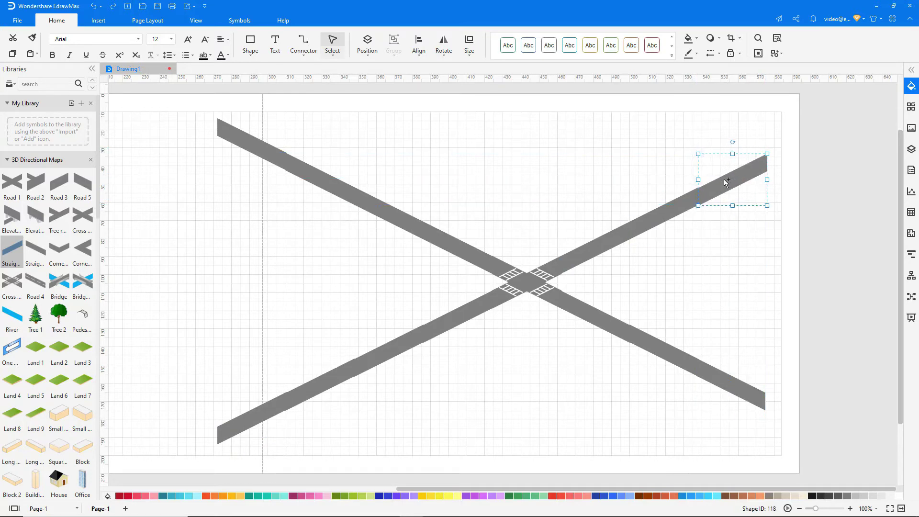
{"action": "mouse_move", "coordinate": [34, 249]}
{"action": "left_mouse_down"}
{"action": "mouse_move", "coordinate": [379, 377]}
{"action": "mouse_move", "coordinate": [533, 454]}
{"action": "mouse_move", "coordinate": [274, 324]}
{"action": "left_mouse_up"}
{"action": "mouse_move", "coordinate": [15, 255]}
{"action": "left_mouse_down"}
{"action": "mouse_move", "coordinate": [671, 393]}
{"action": "mouse_move", "coordinate": [621, 425]}
{"action": "mouse_move", "coordinate": [559, 420]}
{"action": "mouse_move", "coordinate": [477, 454]}
{"action": "mouse_move", "coordinate": [335, 173]}
{"action": "mouse_move", "coordinate": [400, 137]}
{"action": "left_mouse_up"}
Place and duplicate apartment blocks above the upper road, and flip the school horizontally
{"action": "left_click", "coordinate": [416, 187]}
{"action": "scroll", "coordinate": [51, 323], "scroll_direction": "down", "scroll_amount": 5}
{"action": "mouse_move", "coordinate": [6, 440]}
{"action": "left_mouse_down"}
{"action": "mouse_move", "coordinate": [466, 215]}
{"action": "mouse_move", "coordinate": [437, 193]}
{"action": "mouse_move", "coordinate": [411, 208]}
{"action": "mouse_move", "coordinate": [378, 184]}
{"action": "mouse_move", "coordinate": [447, 156]}
{"action": "left_mouse_up"}
{"action": "left_click", "coordinate": [405, 198]}
{"action": "left_click", "coordinate": [410, 199]}
{"action": "left_click", "coordinate": [470, 224], "text": "shift"}
{"action": "left_click", "coordinate": [380, 180], "text": "shift"}
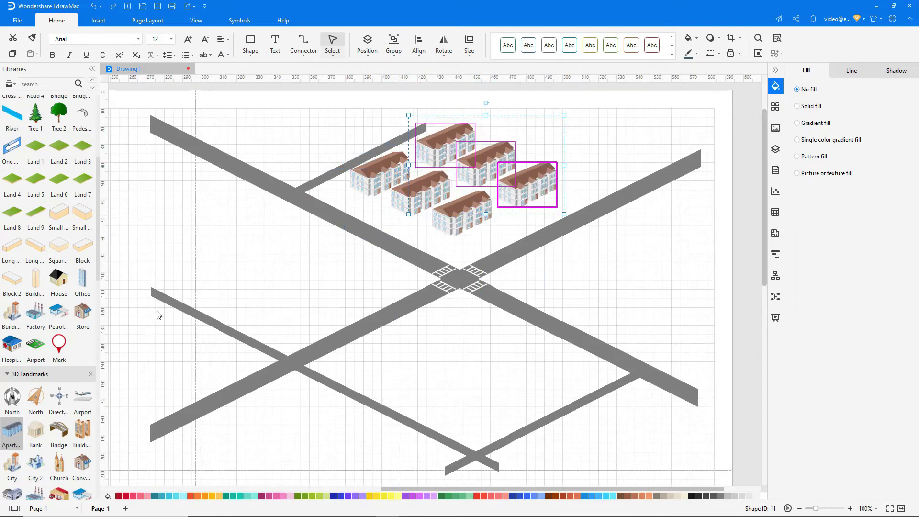
{"action": "scroll", "coordinate": [50, 359], "scroll_direction": "down", "scroll_amount": 3}
{"action": "mouse_move", "coordinate": [59, 476]}
{"action": "left_mouse_down"}
{"action": "mouse_move", "coordinate": [601, 152]}
{"action": "mouse_move", "coordinate": [555, 136]}
{"action": "left_mouse_up"}
{"action": "left_click", "coordinate": [444, 43]}
{"action": "left_click", "coordinate": [484, 87]}
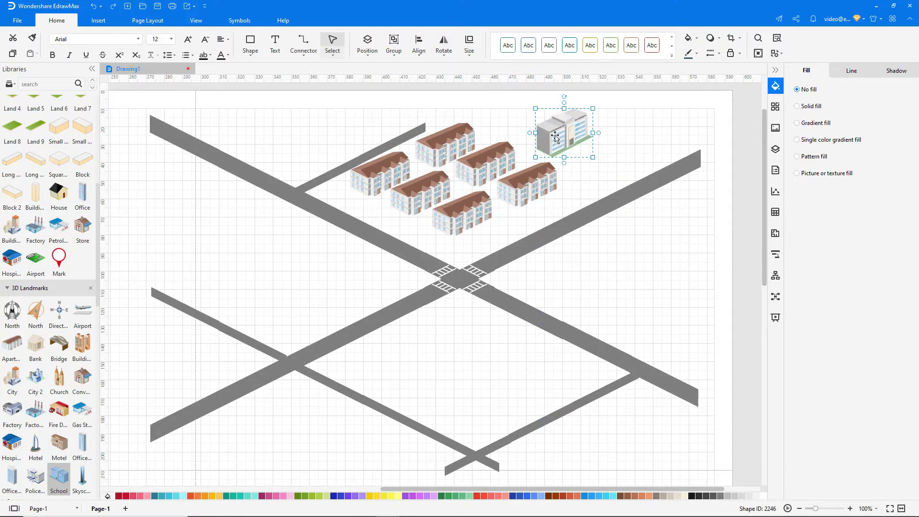
Add two shrunken office towers and a City 2 building cluster left of the intersection
{"action": "left_click_drag", "start_coordinate": [82, 445], "coordinate": [361, 252]}
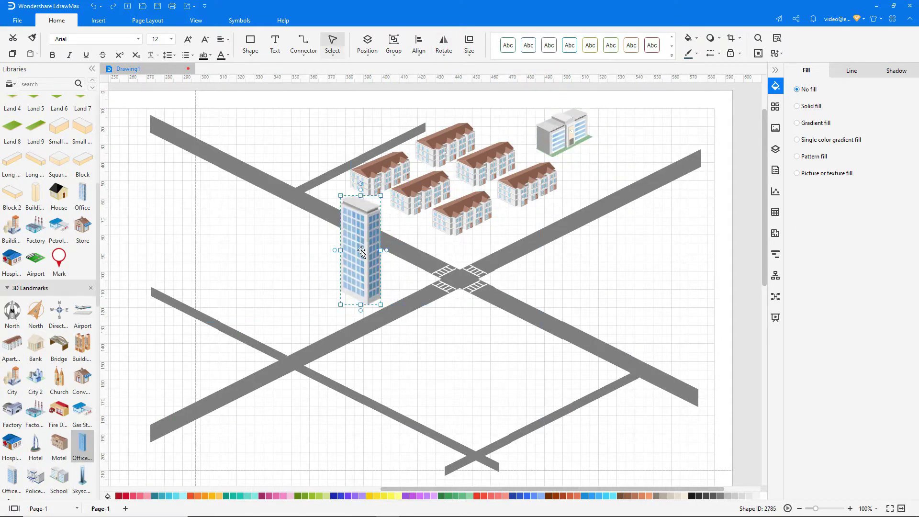
{"action": "left_click_drag", "start_coordinate": [341, 195], "coordinate": [347, 215]}
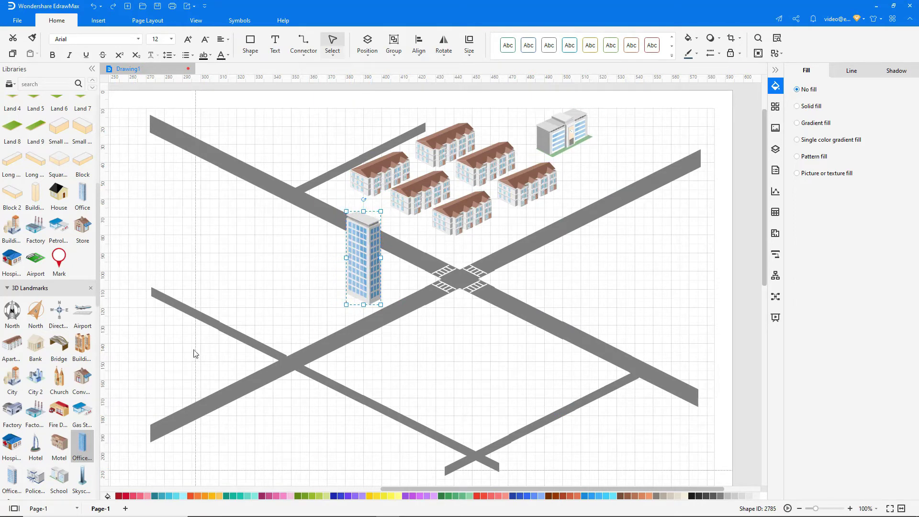
{"action": "left_click_drag", "start_coordinate": [12, 477], "coordinate": [329, 272]}
{"action": "left_click_drag", "start_coordinate": [310, 233], "coordinate": [311, 237]}
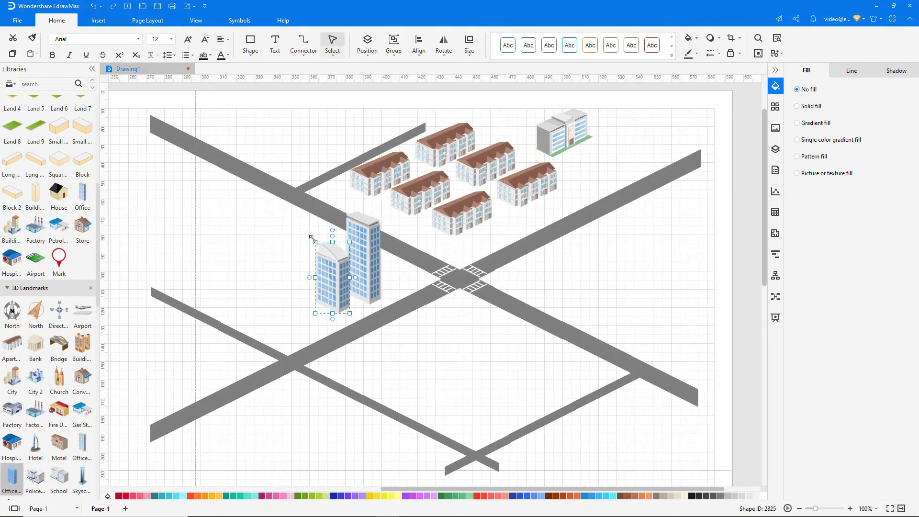
{"action": "left_click_drag", "start_coordinate": [35, 377], "coordinate": [242, 274]}
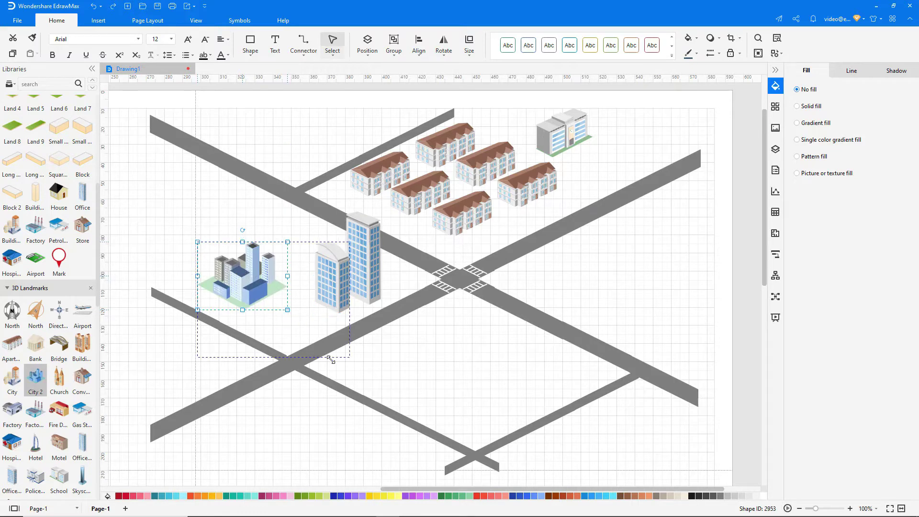
{"action": "left_click_drag", "start_coordinate": [331, 359], "coordinate": [332, 359]}
{"action": "left_click_drag", "start_coordinate": [308, 337], "coordinate": [284, 314]}
{"action": "left_click", "coordinate": [305, 306]}
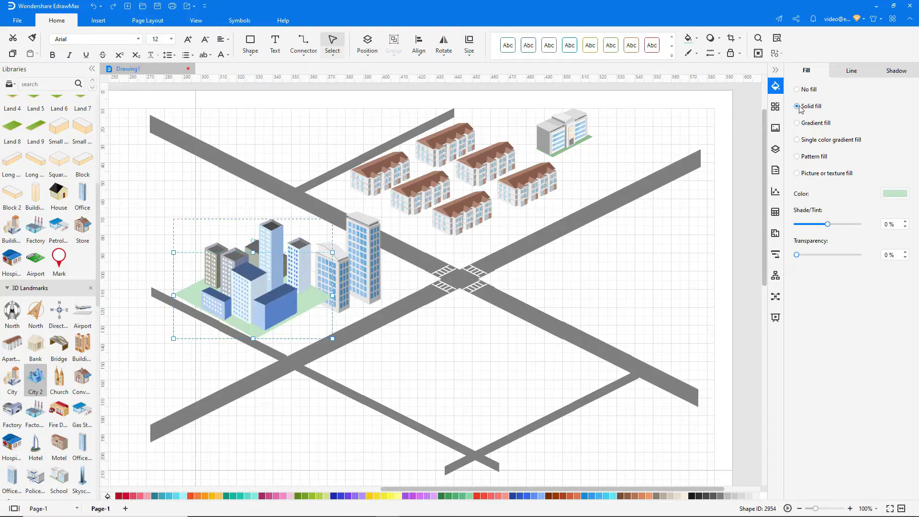
Set the city's green base to No fill, then add a tall tower and small land blocks
{"action": "left_click", "coordinate": [797, 89]}
{"action": "mouse_move", "coordinate": [83, 192]}
{"action": "left_mouse_down"}
{"action": "mouse_move", "coordinate": [217, 154]}
{"action": "mouse_move", "coordinate": [196, 174]}
{"action": "mouse_move", "coordinate": [151, 147]}
{"action": "mouse_move", "coordinate": [170, 218]}
{"action": "left_mouse_up"}
{"action": "scroll", "coordinate": [50, 323], "scroll_direction": "down", "scroll_amount": 2}
{"action": "mouse_move", "coordinate": [83, 451]}
{"action": "left_mouse_down"}
{"action": "mouse_move", "coordinate": [150, 352]}
{"action": "mouse_move", "coordinate": [205, 387]}
{"action": "left_mouse_up"}
{"action": "left_click_drag", "start_coordinate": [173, 359], "coordinate": [186, 359]}
{"action": "scroll", "coordinate": [71, 346], "scroll_direction": "up", "scroll_amount": 2}
{"action": "scroll", "coordinate": [71, 347], "scroll_direction": "up", "scroll_amount": 1}
{"action": "mouse_move", "coordinate": [60, 214]}
{"action": "left_mouse_down"}
{"action": "mouse_move", "coordinate": [359, 361]}
{"action": "mouse_move", "coordinate": [449, 317]}
{"action": "mouse_move", "coordinate": [337, 381]}
{"action": "mouse_move", "coordinate": [382, 381]}
{"action": "left_mouse_up"}
{"action": "mouse_move", "coordinate": [13, 244]}
{"action": "left_mouse_down"}
{"action": "mouse_move", "coordinate": [409, 381]}
{"action": "mouse_move", "coordinate": [428, 400]}
{"action": "mouse_move", "coordinate": [522, 352]}
{"action": "left_mouse_up"}
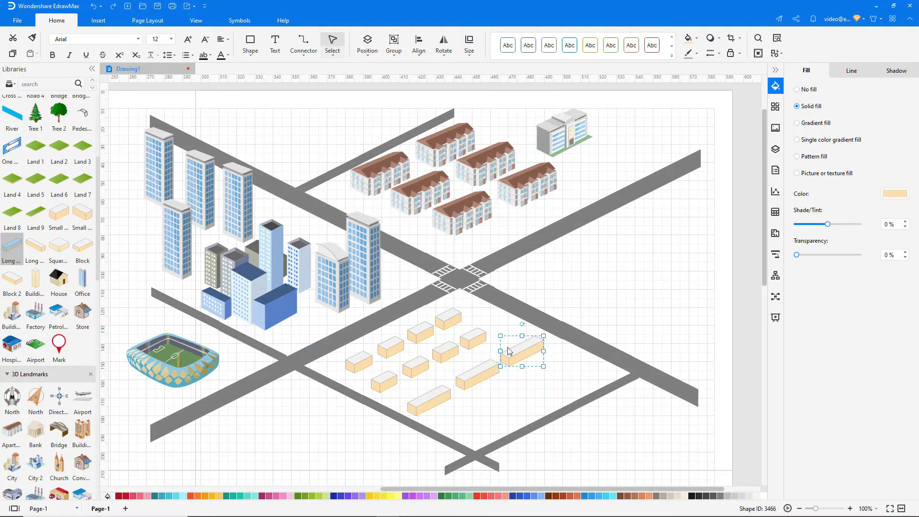
{"action": "mouse_move", "coordinate": [59, 215]}
{"action": "left_mouse_down"}
{"action": "mouse_move", "coordinate": [478, 410]}
{"action": "mouse_move", "coordinate": [549, 373]}
{"action": "left_mouse_up"}
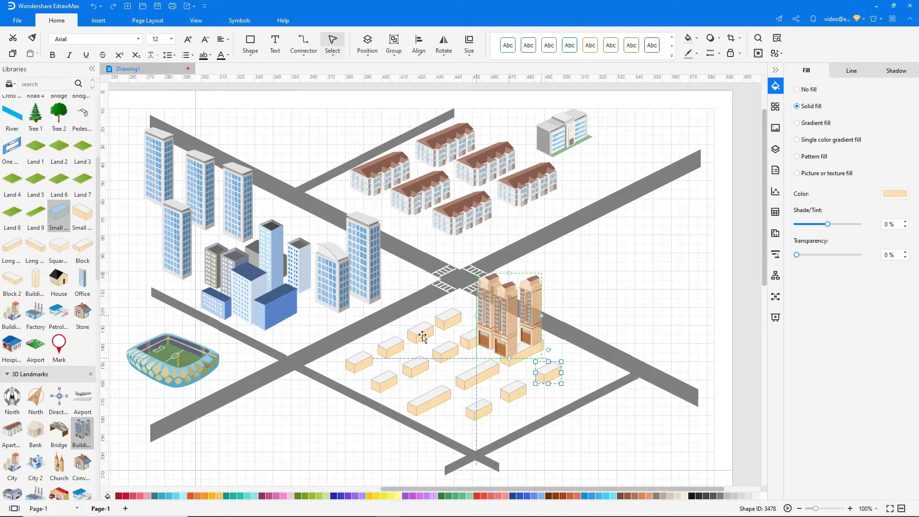
Place a brown 3D building, ungroup it, delete two extras, and duplicate the remaining one
{"action": "left_click_drag", "start_coordinate": [82, 430], "coordinate": [646, 234]}
{"action": "right_click", "coordinate": [649, 238]}
{"action": "left_click", "coordinate": [774, 309]}
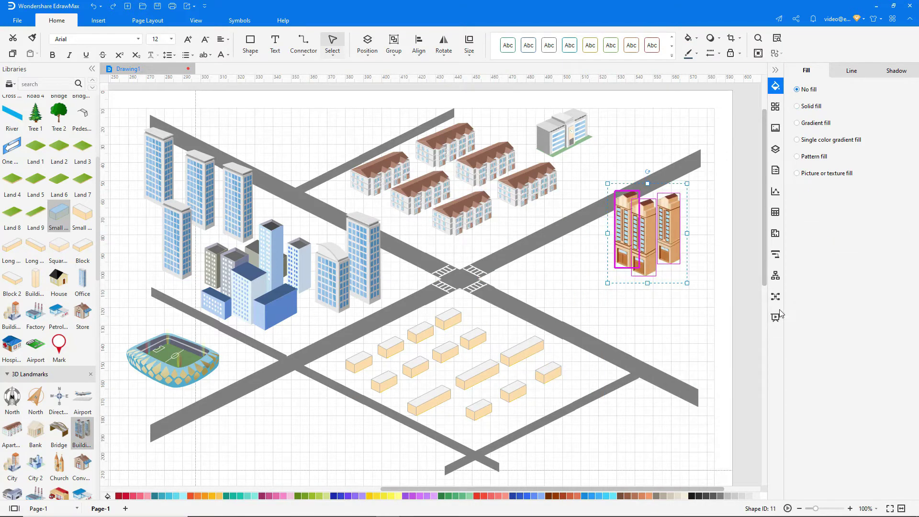
{"action": "key", "text": "Delete"}
{"action": "key", "text": "Delete"}
{"action": "left_click", "coordinate": [631, 244]}
{"action": "left_click_drag", "start_coordinate": [632, 244], "coordinate": [663, 258], "text": "ctrl"}
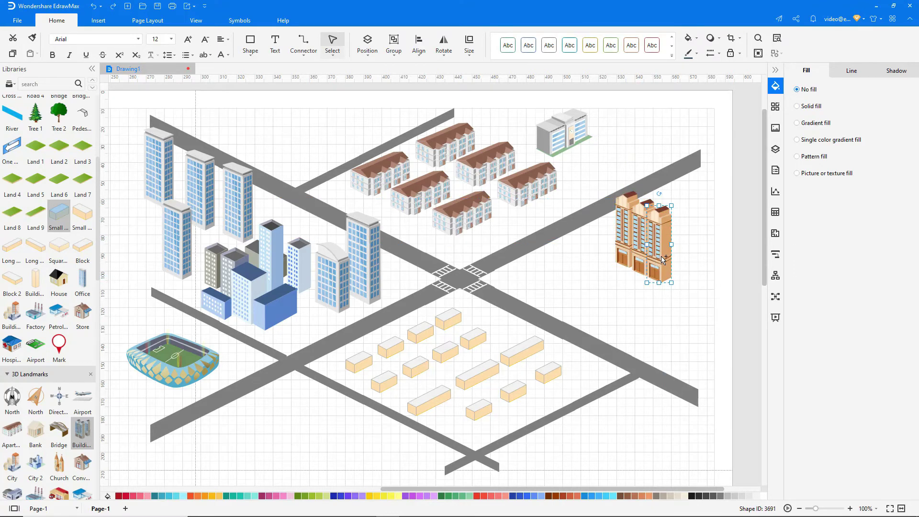
{"action": "scroll", "coordinate": [48, 359], "scroll_direction": "down", "scroll_amount": 3}
{"action": "left_click_drag", "start_coordinate": [59, 480], "coordinate": [582, 298]}
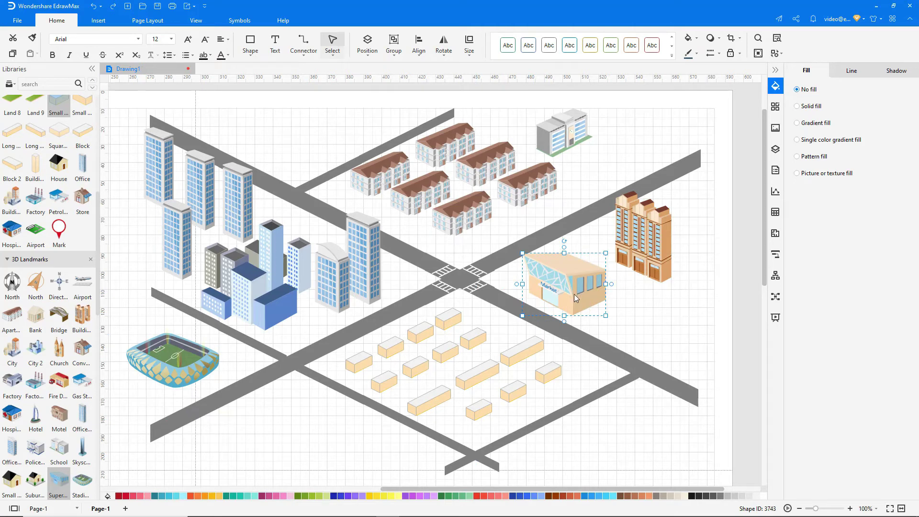
Add a gas station, hospital, park, roadside trees and a traffic light at the intersection
{"action": "left_click_drag", "start_coordinate": [82, 380], "coordinate": [644, 321]}
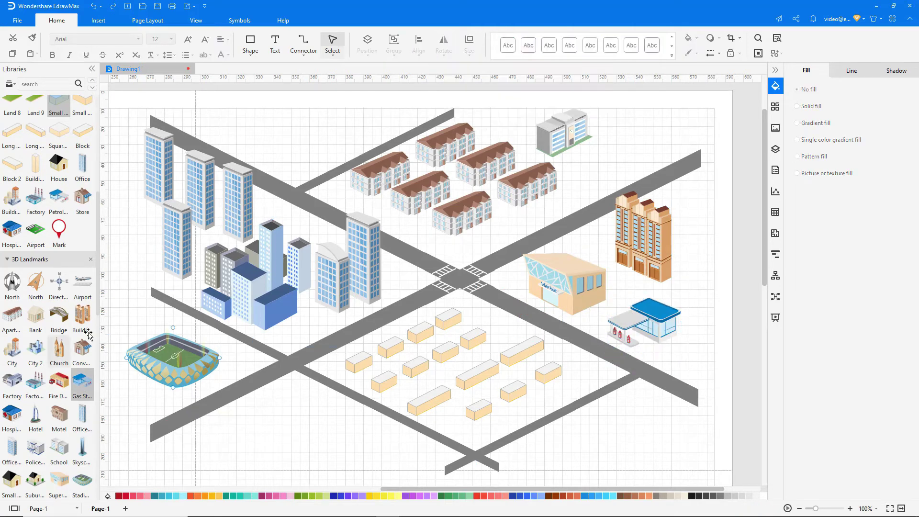
{"action": "left_click_drag", "start_coordinate": [11, 415], "coordinate": [673, 449]}
{"action": "scroll", "coordinate": [50, 287], "scroll_direction": "down", "scroll_amount": 4}
{"action": "left_click_drag", "start_coordinate": [12, 466], "coordinate": [324, 452]}
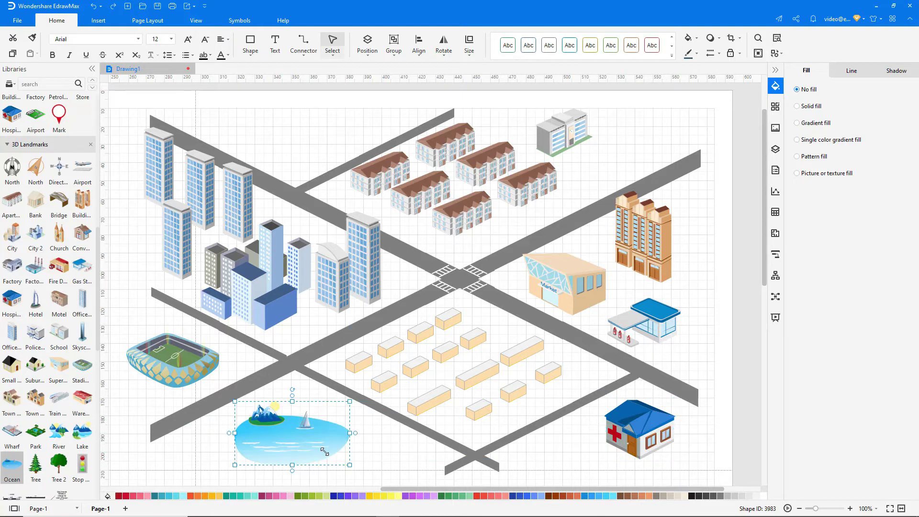
{"action": "left_click_drag", "start_coordinate": [35, 434], "coordinate": [295, 131]}
{"action": "left_click_drag", "start_coordinate": [59, 465], "coordinate": [178, 454]}
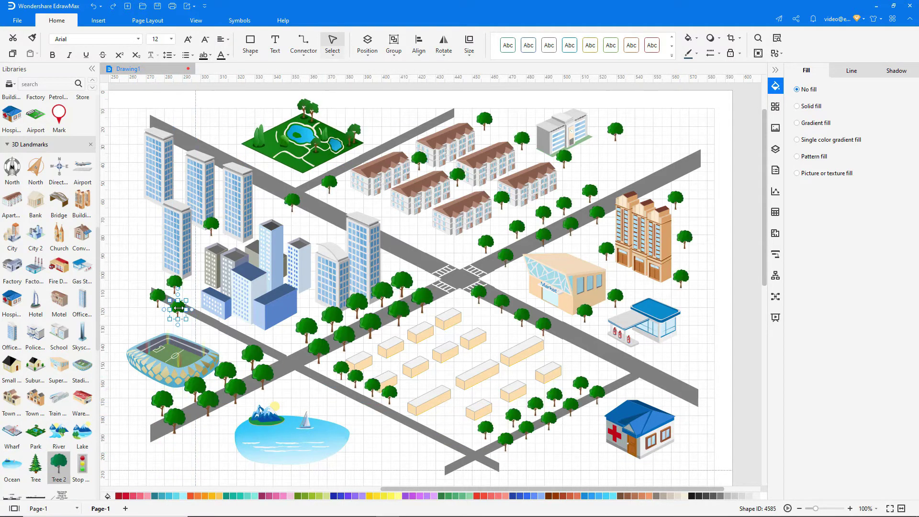
{"action": "left_click_drag", "start_coordinate": [83, 465], "coordinate": [460, 261]}
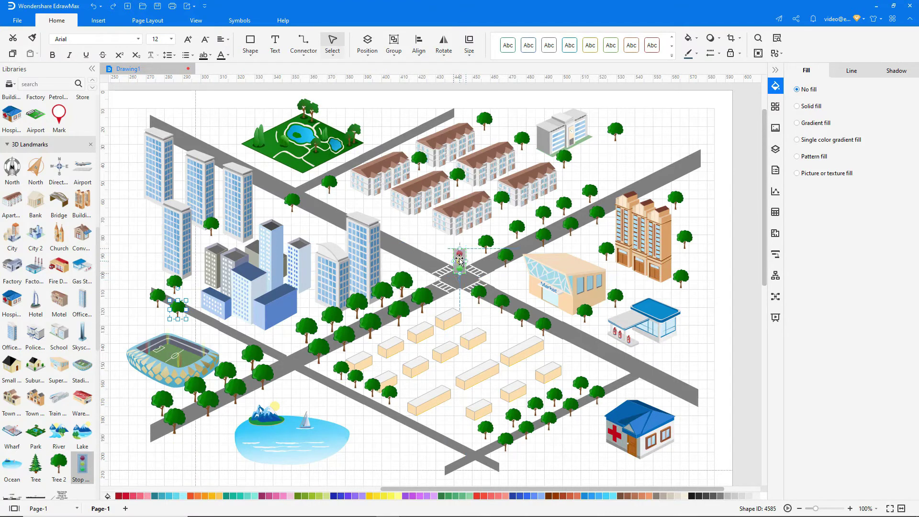
Pin a red 'Grand Plaza Hotel' marker on the brown building and add a north compass
{"action": "left_click_drag", "start_coordinate": [58, 113], "coordinate": [649, 184]}
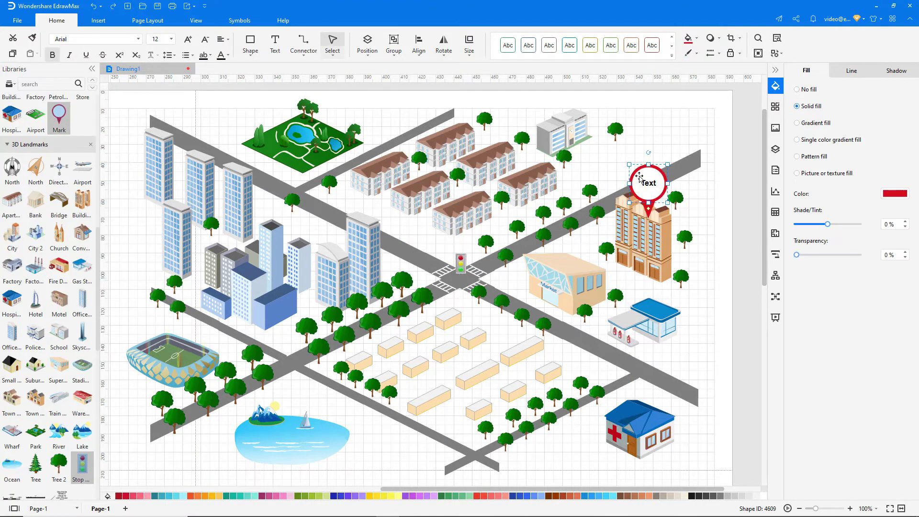
{"action": "double_click", "coordinate": [649, 173]}
{"action": "type", "text": "Grand Plaza Hotel"}
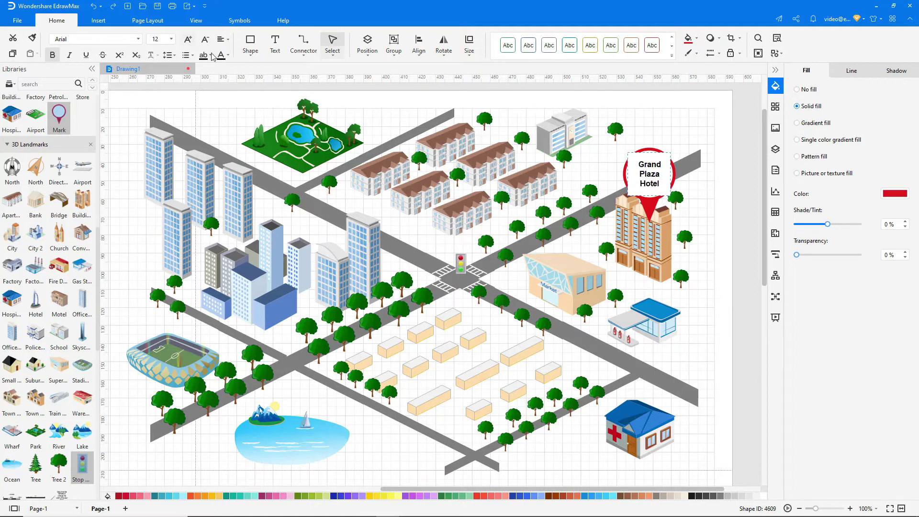
{"action": "left_click", "coordinate": [119, 108]}
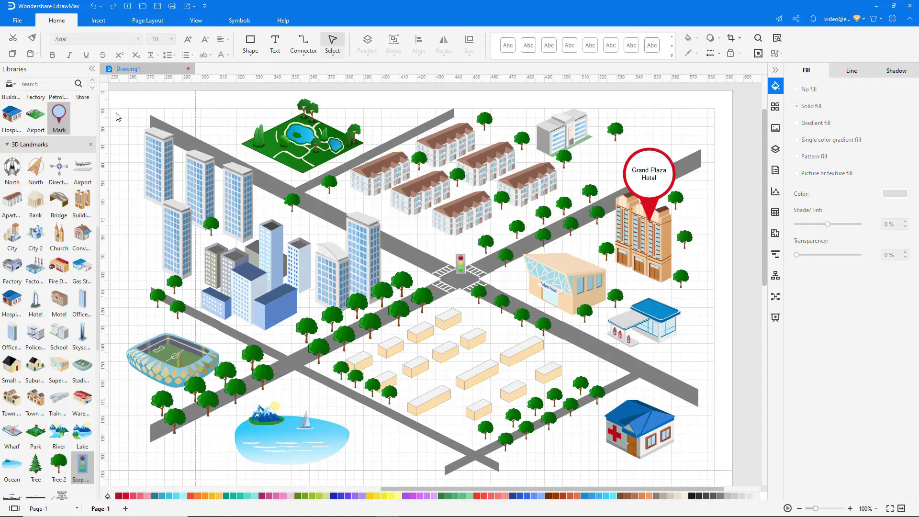
{"action": "left_click_drag", "start_coordinate": [12, 168], "coordinate": [675, 134]}
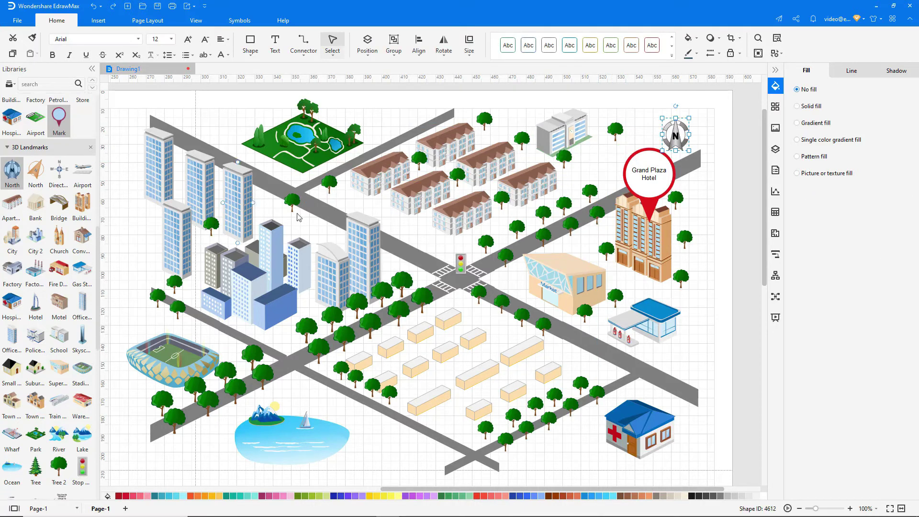
{"action": "scroll", "coordinate": [48, 287], "scroll_direction": "down", "scroll_amount": 5}
{"action": "scroll", "coordinate": [49, 288], "scroll_direction": "down", "scroll_amount": 5}
{"action": "left_click_drag", "start_coordinate": [82, 412], "coordinate": [323, 212]}
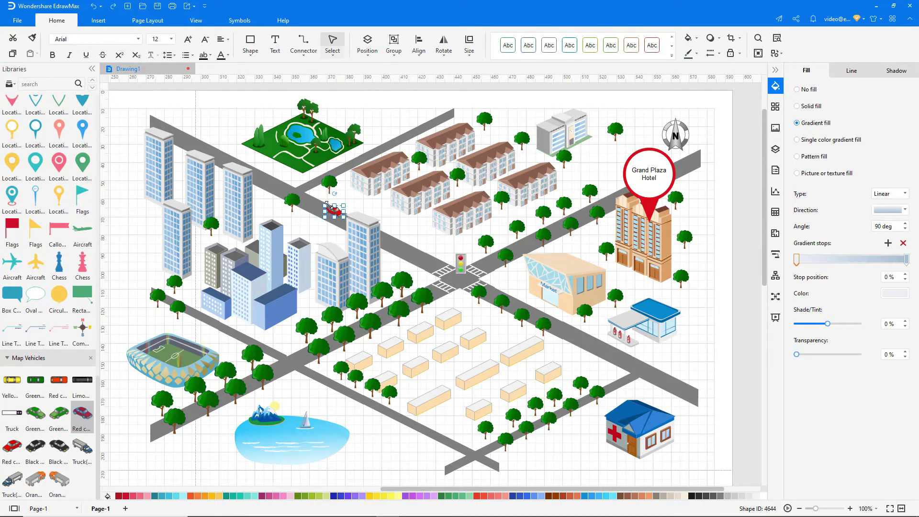
Place a red car, a blue truck, an orange vehicle and a green car near the gas station
{"action": "left_click_drag", "start_coordinate": [12, 446], "coordinate": [299, 359]}
{"action": "left_click_drag", "start_coordinate": [82, 445], "coordinate": [438, 264]}
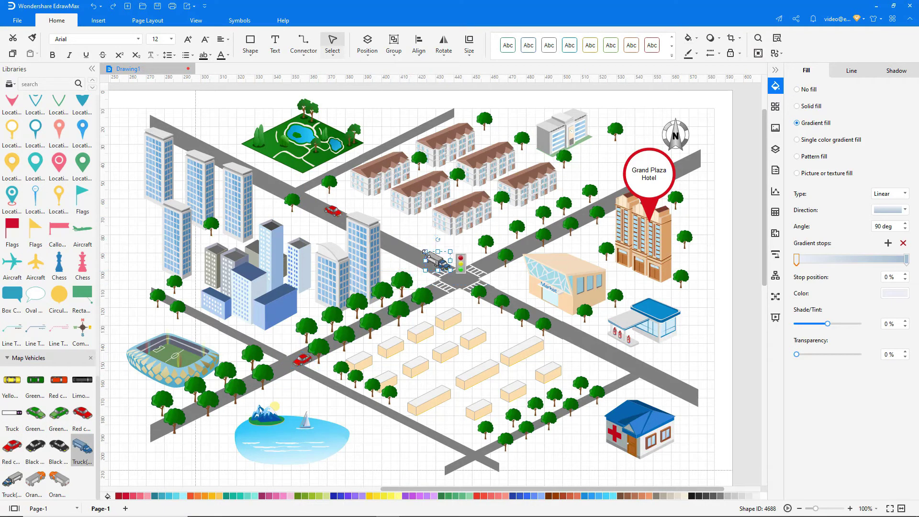
{"action": "mouse_move", "coordinate": [63, 474]}
{"action": "left_mouse_down"}
{"action": "mouse_move", "coordinate": [272, 180]}
{"action": "mouse_move", "coordinate": [272, 188]}
{"action": "left_mouse_up"}
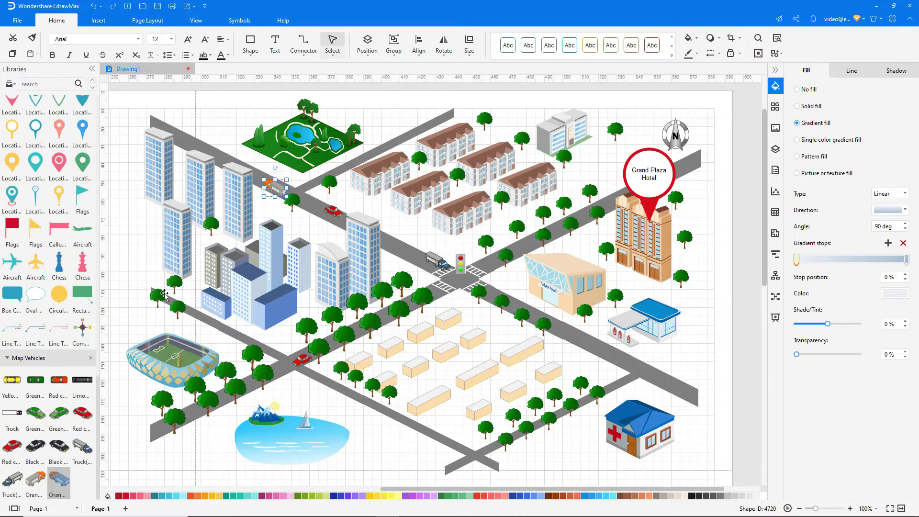
{"action": "left_click_drag", "start_coordinate": [36, 413], "coordinate": [589, 341]}
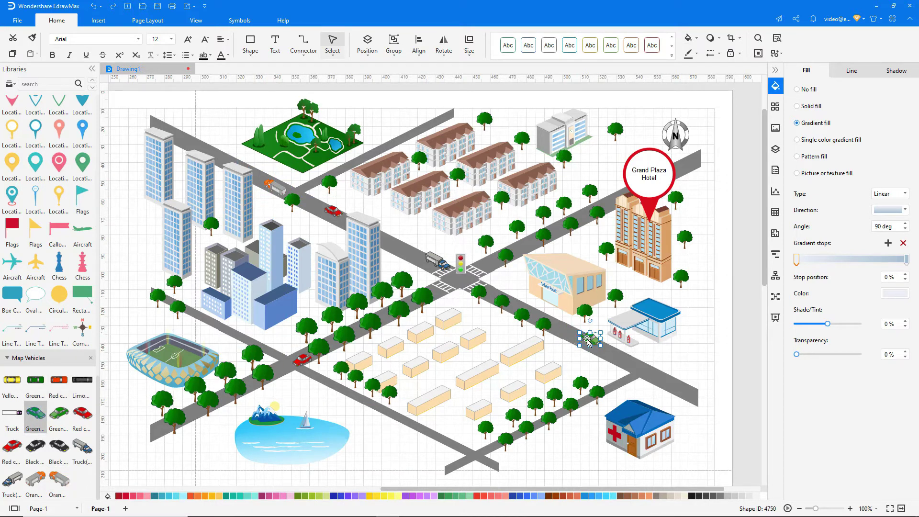
Add the 'Central Park', '1st Government School' and 'Sun Rise Apartment' text labels
{"action": "left_click", "coordinate": [277, 49]}
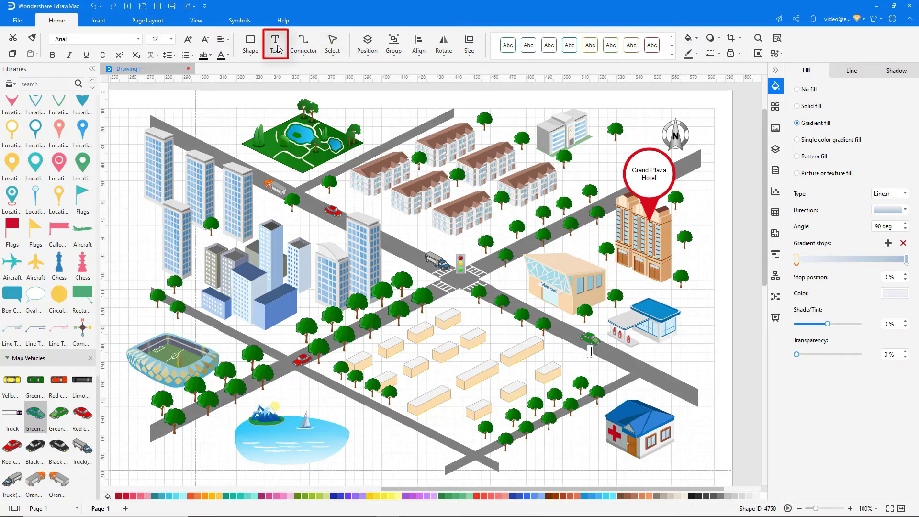
{"action": "left_click_drag", "start_coordinate": [360, 113], "coordinate": [409, 132]}
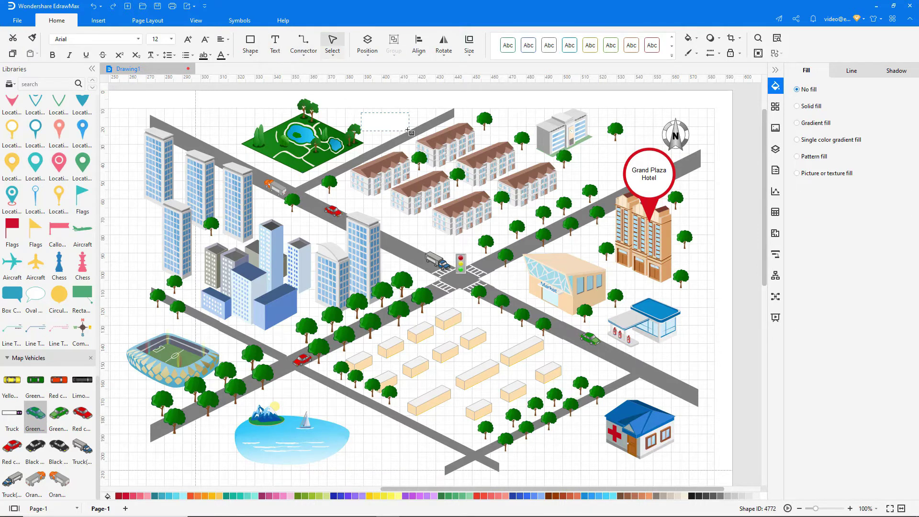
{"action": "type", "text": "Central Park"}
{"action": "left_click", "coordinate": [275, 44]}
{"action": "left_click_drag", "start_coordinate": [526, 103], "coordinate": [582, 118]}
{"action": "type", "text": "ment School"}
{"action": "key", "text": "Escape"}
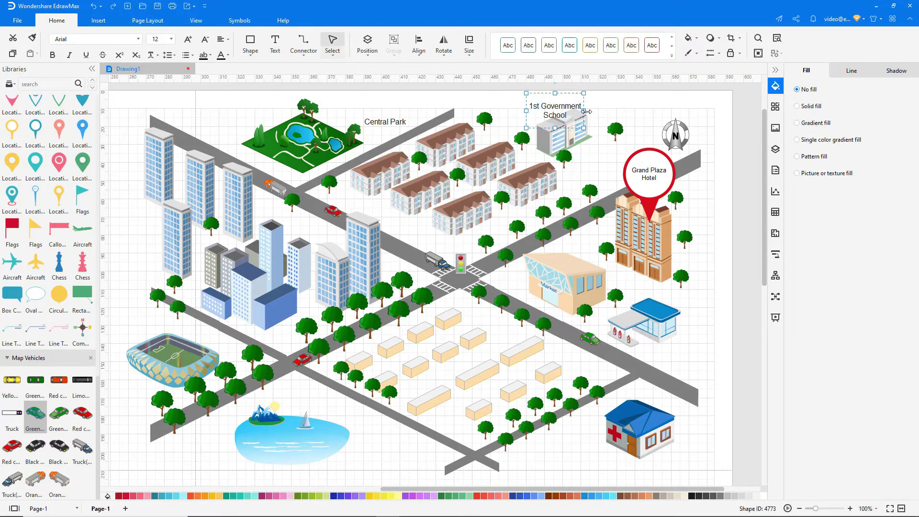
{"action": "left_click", "coordinate": [275, 43]}
{"action": "left_click_drag", "start_coordinate": [350, 185], "coordinate": [400, 210]}
{"action": "type", "text": "Sun Rise Apartment"}
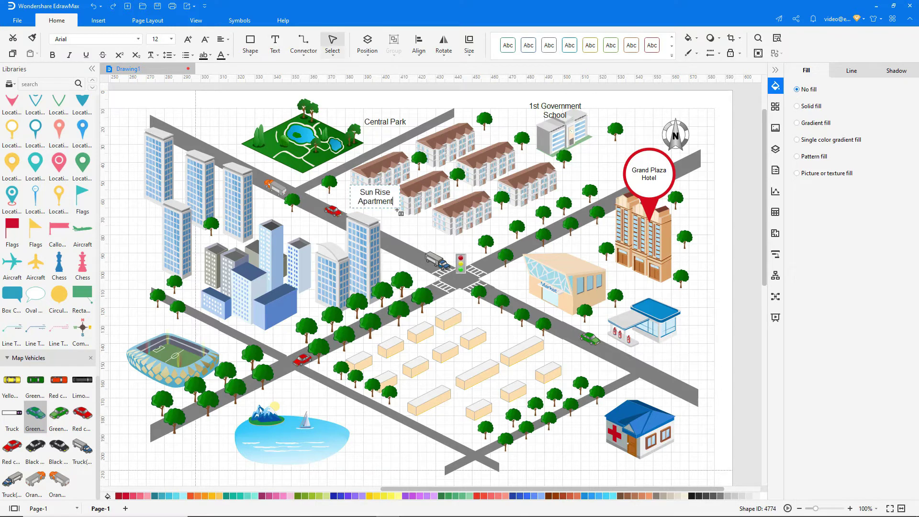
{"action": "left_click", "coordinate": [275, 43]}
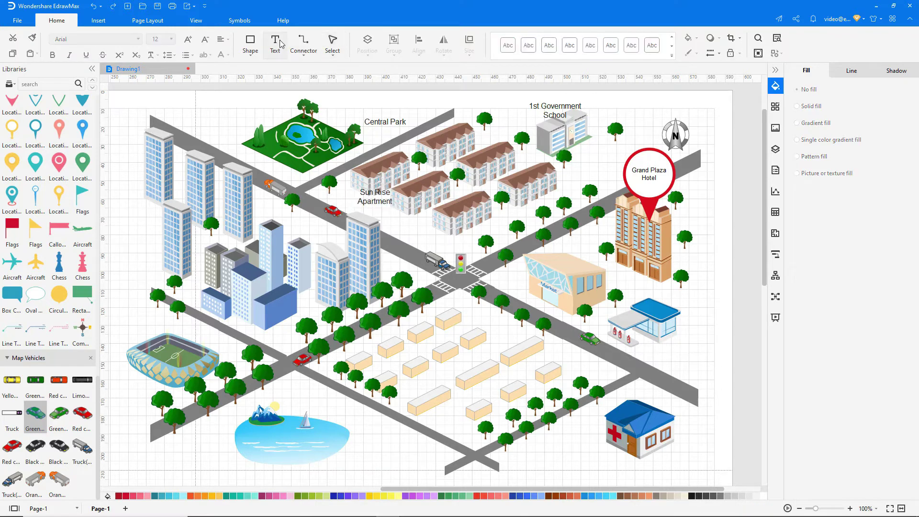
Add the 'Central Business Area', 'Stadium' and 'Civan Lake' labels
{"action": "left_click_drag", "start_coordinate": [143, 234], "coordinate": [227, 263]}
{"action": "type", "text": "Central Business"}
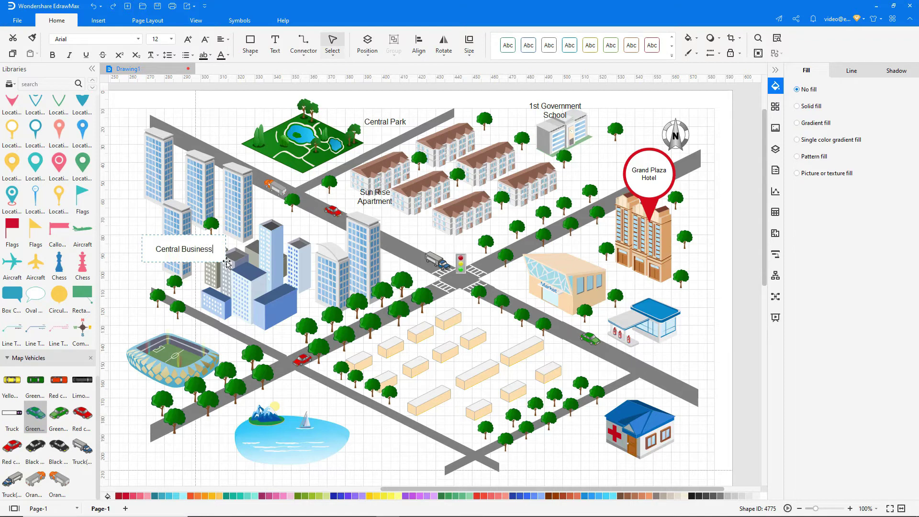
{"action": "type", "text": "Area"}
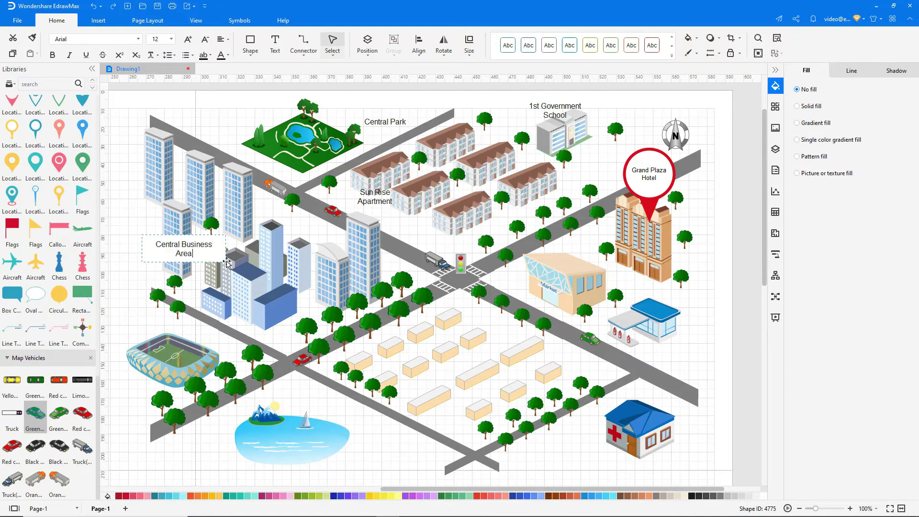
{"action": "left_click", "coordinate": [275, 43]}
{"action": "left_click_drag", "start_coordinate": [130, 328], "coordinate": [195, 345]}
{"action": "type", "text": "Stadium"}
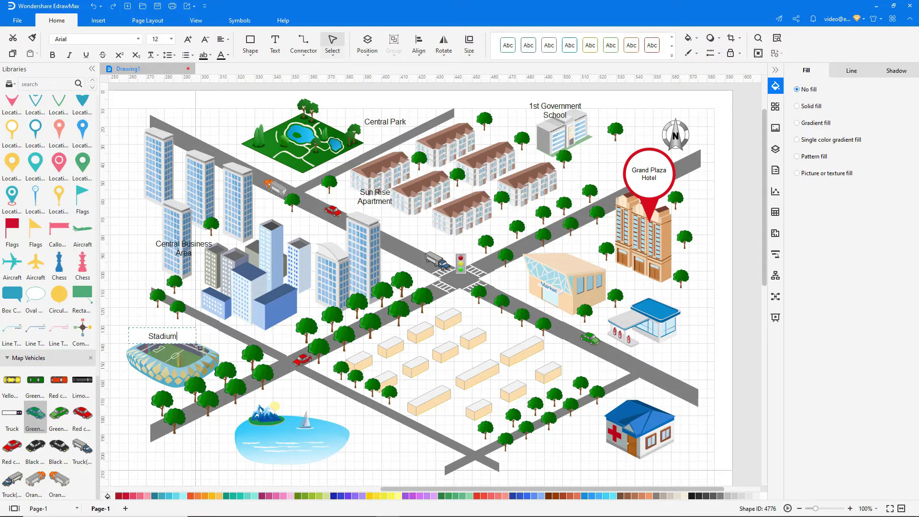
{"action": "left_click", "coordinate": [275, 43]}
{"action": "left_click_drag", "start_coordinate": [255, 430], "coordinate": [319, 454]}
{"action": "type", "text": "Civan Lake"}
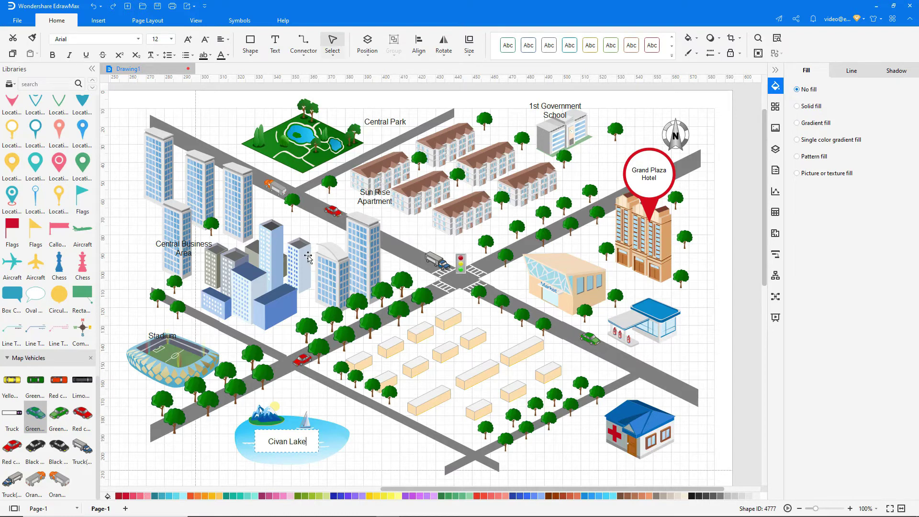
{"action": "left_click", "coordinate": [275, 43]}
Add the 'East Village', 'City Children's Hospital', 'Gas Station' and 'Supermarket' labels
{"action": "left_click_drag", "start_coordinate": [436, 403], "coordinate": [491, 416]}
{"action": "type", "text": "East Village"}
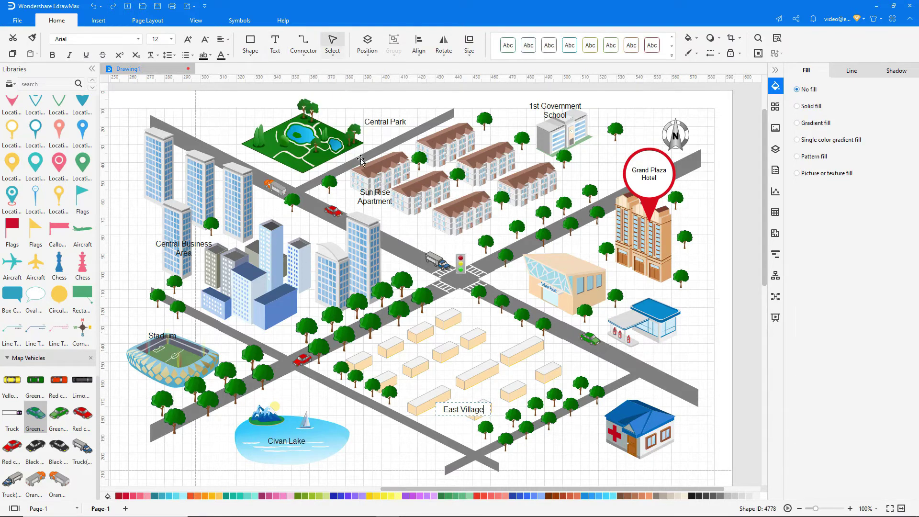
{"action": "key", "text": "ctrl+2"}
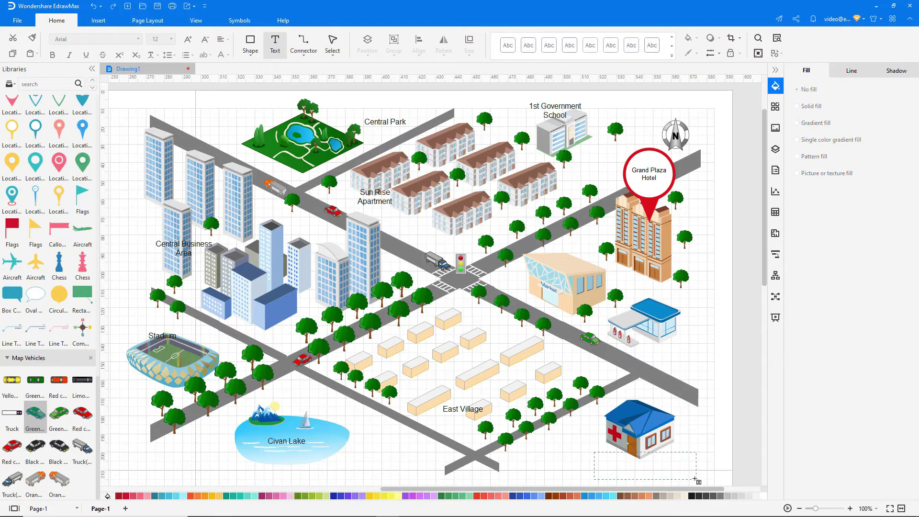
{"action": "left_click_drag", "start_coordinate": [593, 452], "coordinate": [697, 479]}
{"action": "type", "text": "City Children"}
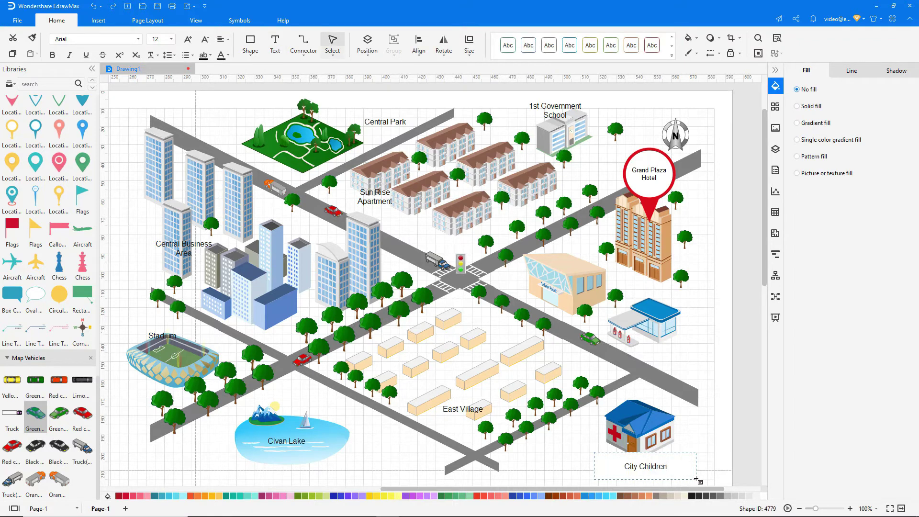
{"action": "type", "text": "'s Hospital"}
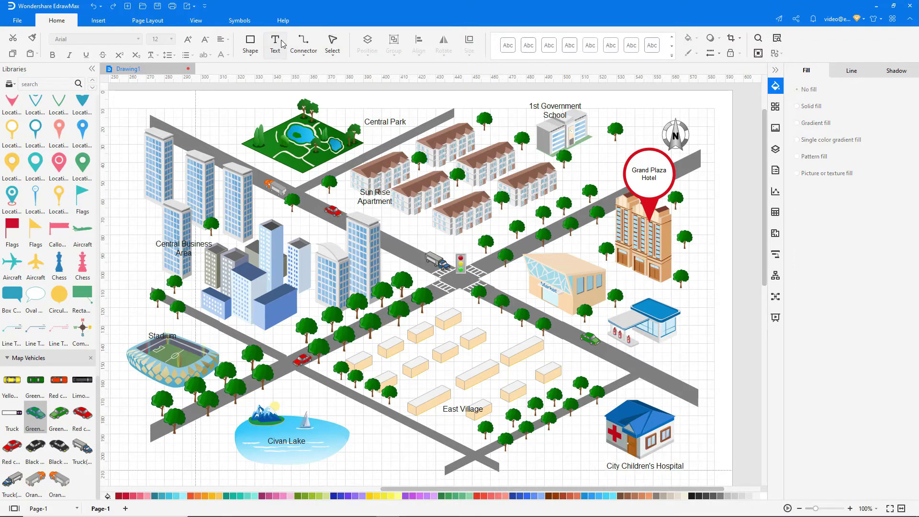
{"action": "key", "text": "ctrl+2"}
{"action": "left_click_drag", "start_coordinate": [643, 289], "coordinate": [708, 305]}
{"action": "type", "text": "Gas Station"}
{"action": "key", "text": "ctrl+2"}
{"action": "left_click_drag", "start_coordinate": [553, 248], "coordinate": [609, 270]}
{"action": "type", "text": "S"}
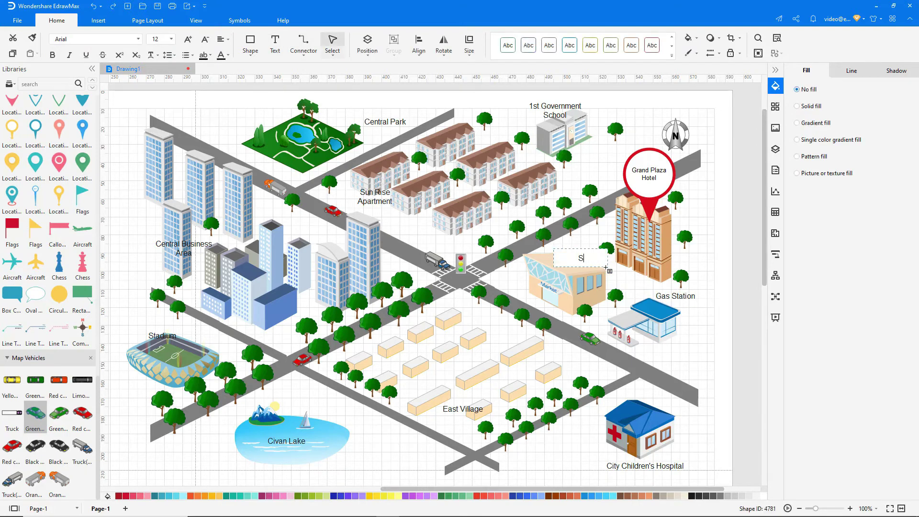
{"action": "type", "text": "upermarket"}
Select all text labels and make them red, size 12, Arial Rounded MT Bold
{"action": "left_click", "coordinate": [694, 267]}
{"action": "right_click", "coordinate": [694, 266]}
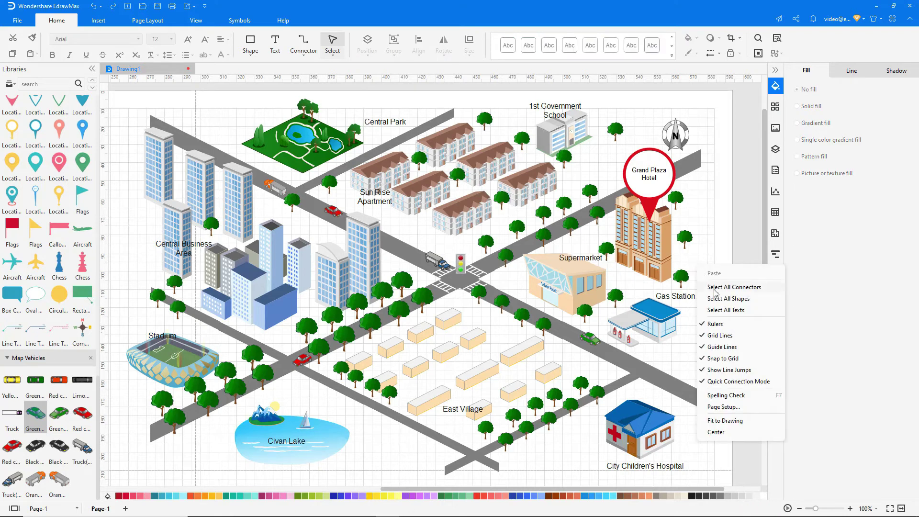
{"action": "left_click", "coordinate": [721, 309]}
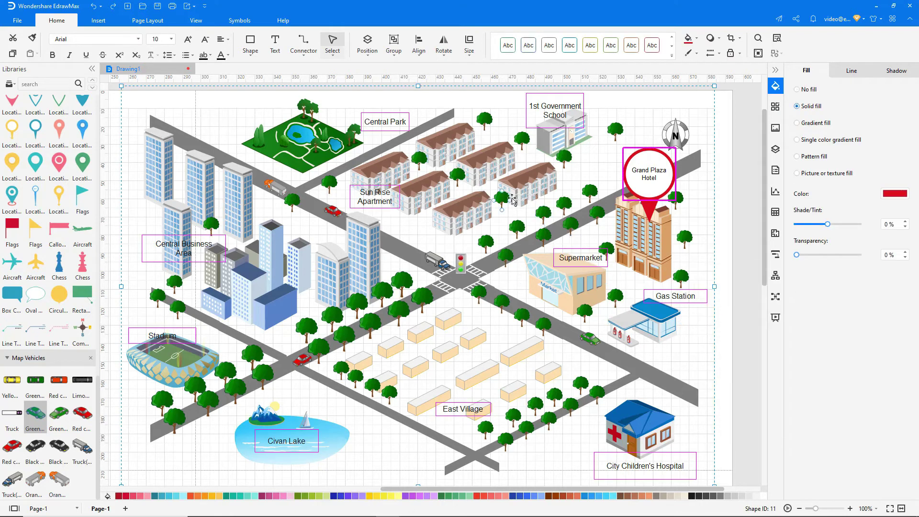
{"action": "left_click", "coordinate": [228, 58]}
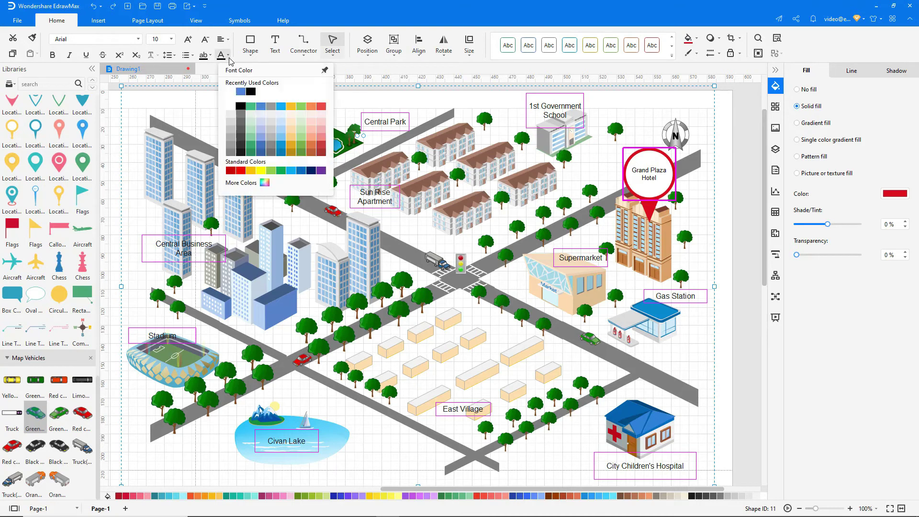
{"action": "left_click", "coordinate": [320, 106]}
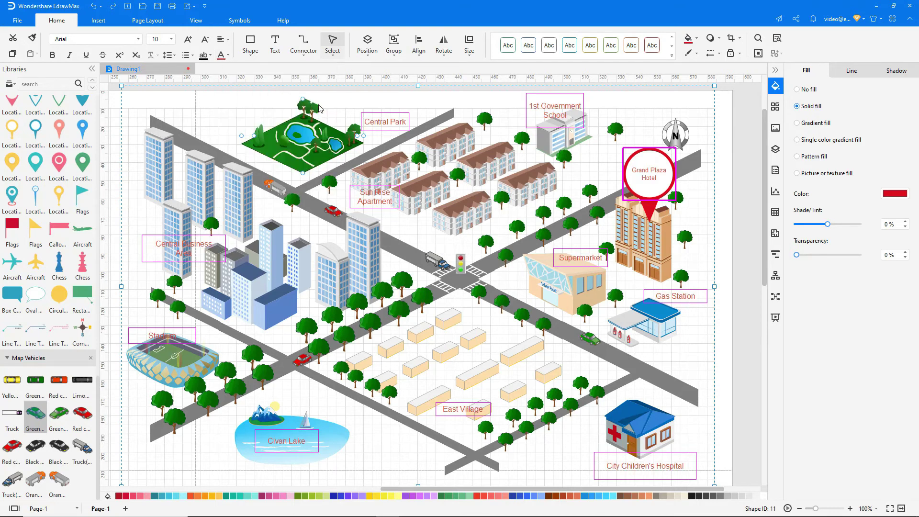
{"action": "left_click", "coordinate": [171, 38]}
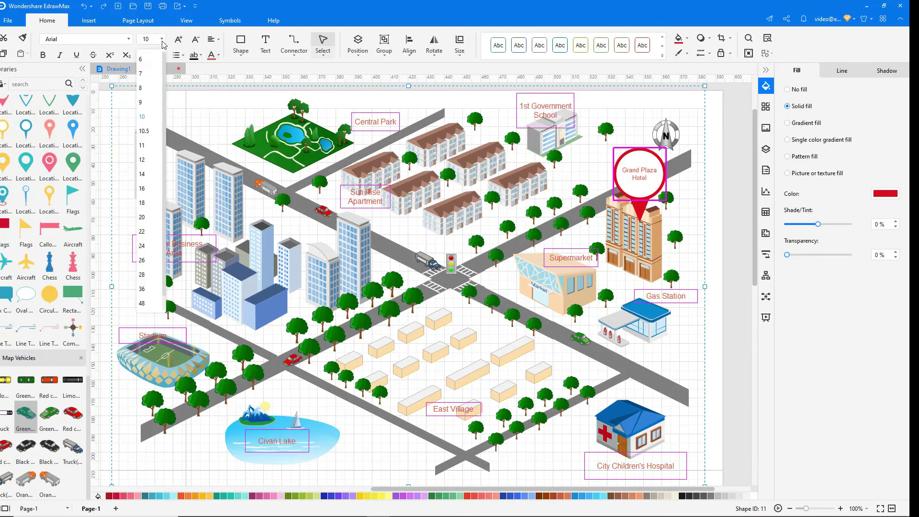
{"action": "left_click", "coordinate": [155, 159]}
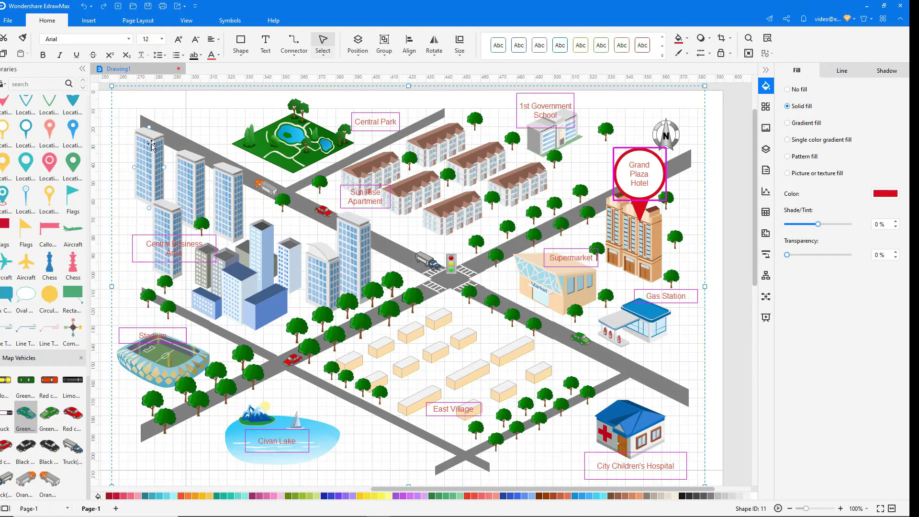
{"action": "left_click", "coordinate": [129, 39]}
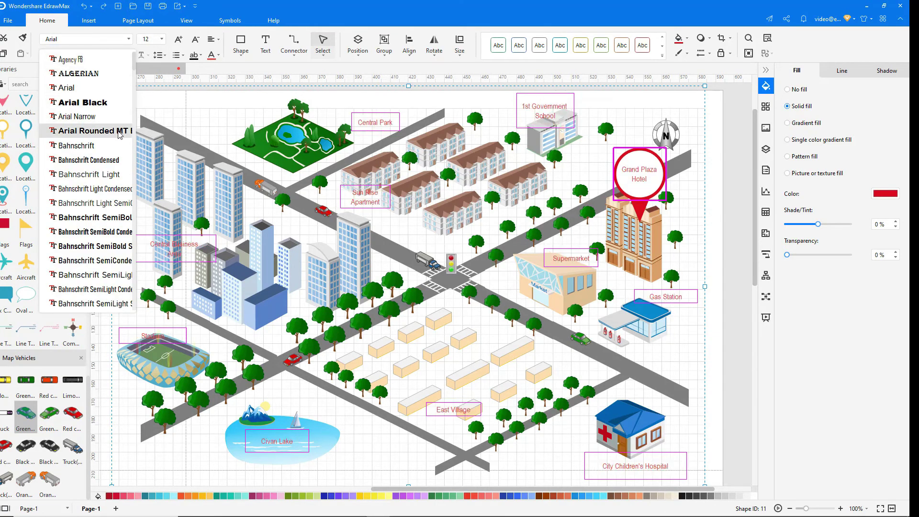
{"action": "left_click", "coordinate": [119, 134]}
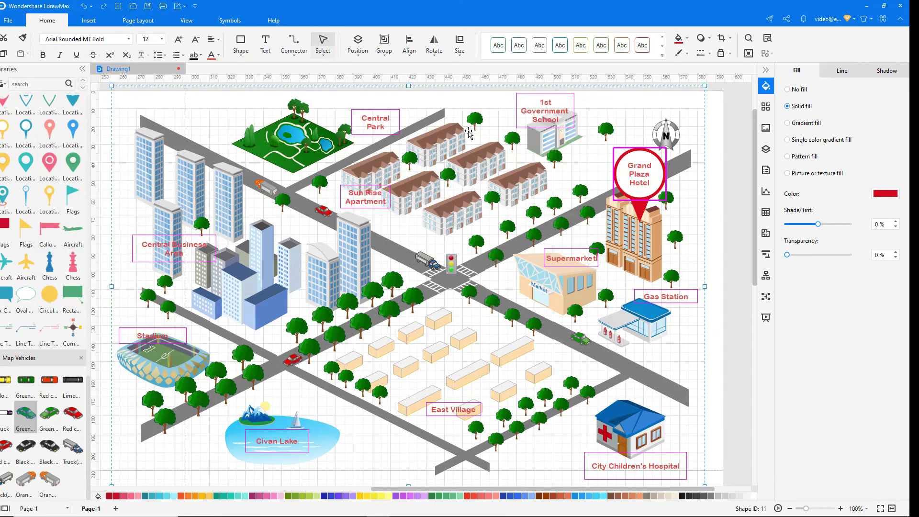
Widen the '1st Government School' label box
{"action": "left_click", "coordinate": [518, 115]}
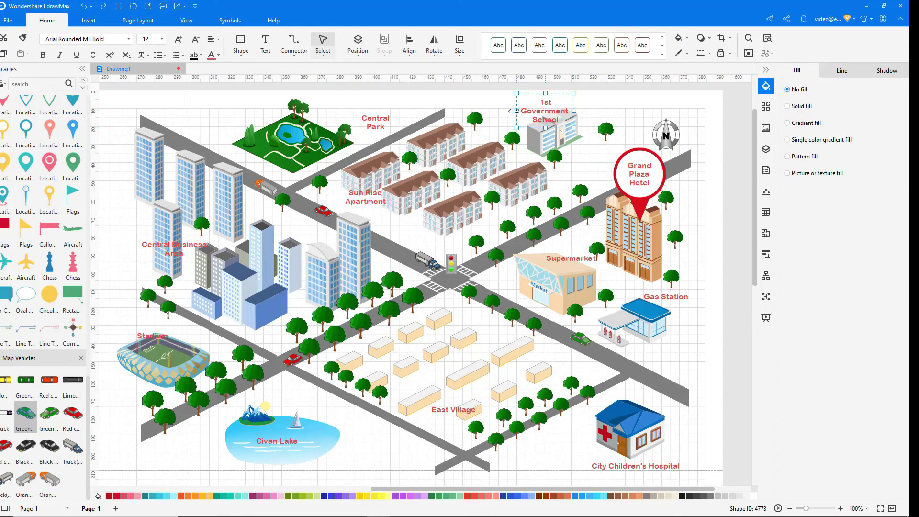
{"action": "left_click_drag", "start_coordinate": [513, 111], "coordinate": [510, 113]}
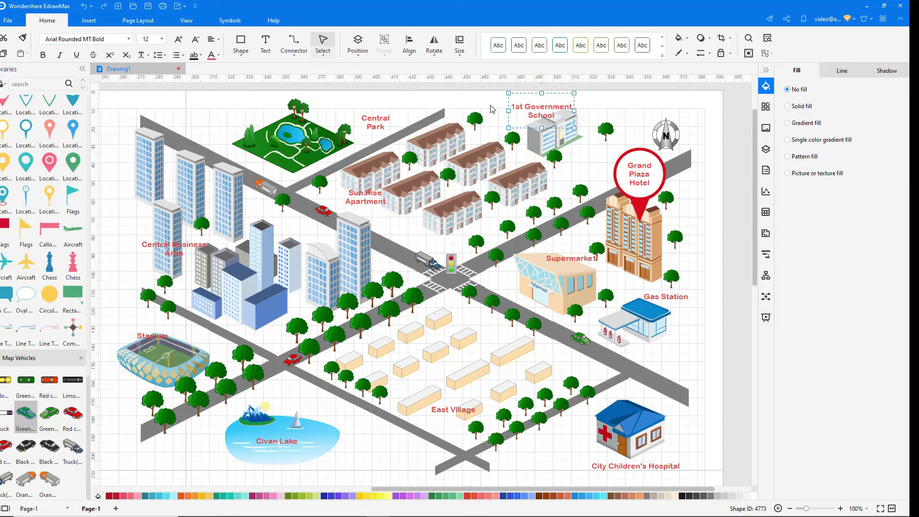
{"action": "left_click", "coordinate": [494, 110]}
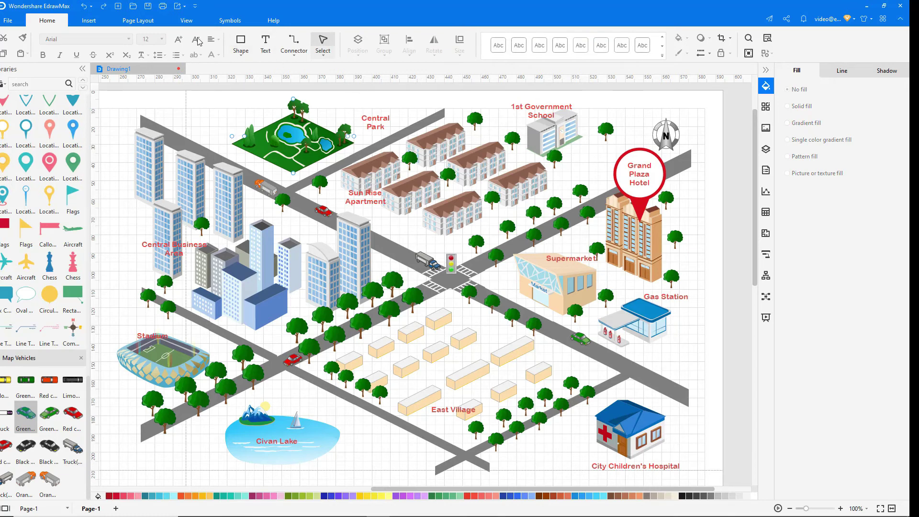
Apply Fit to Drawing to the page and uncheck Gridlines in the View settings
{"action": "left_click", "coordinate": [138, 20]}
{"action": "left_click", "coordinate": [238, 48]}
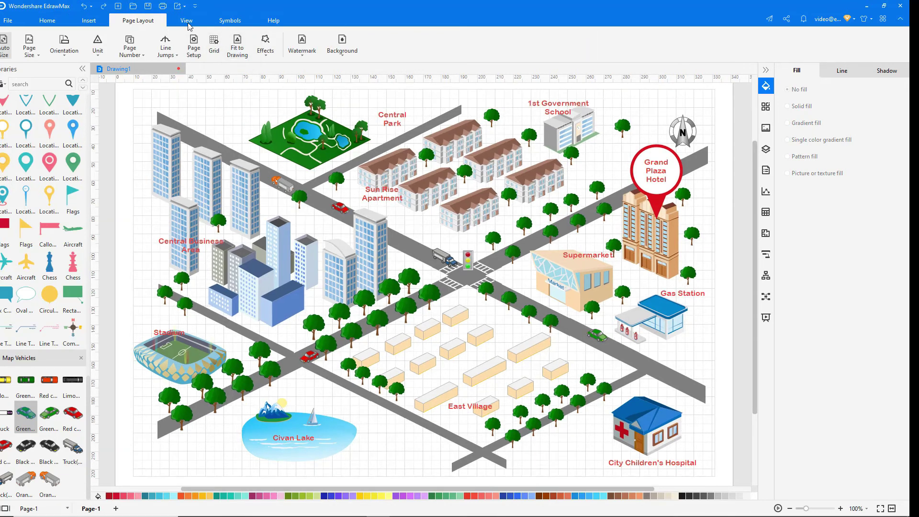
{"action": "left_click", "coordinate": [186, 22]}
{"action": "left_click", "coordinate": [172, 54]}
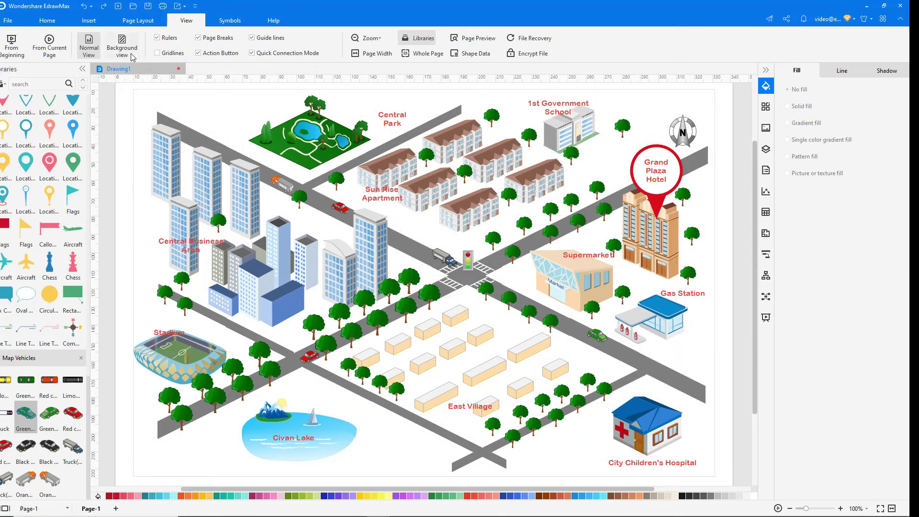